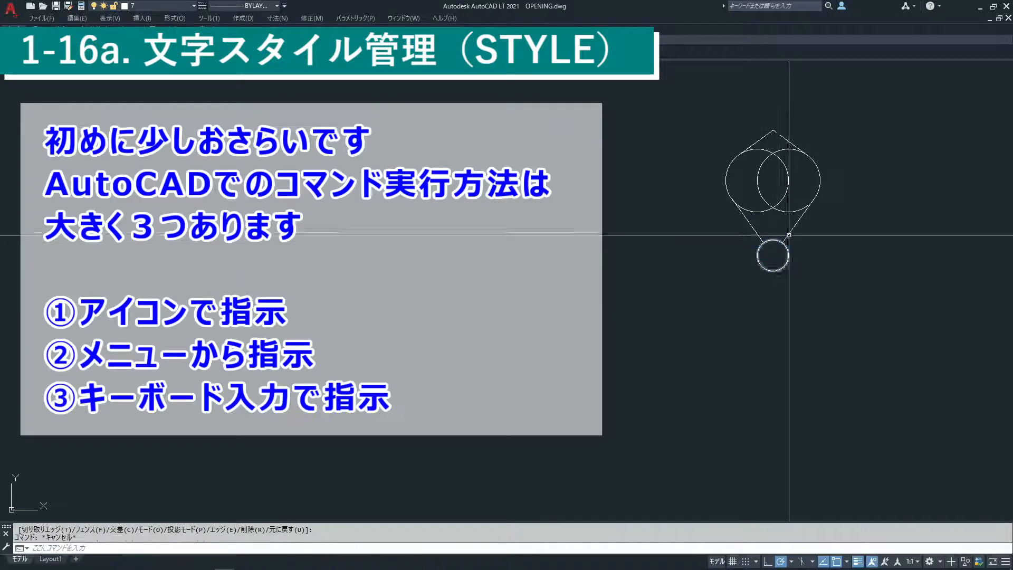
- Trim the overlapping circle arcs and the excess line ends, leaving a single petal outline above the small circle
key("Return")
left_click(809, 224)
left_click(744, 219)
left_click(795, 106)
left_click(756, 136)
key("Return")
left_click(776, 148)
left_click(770, 156)
key("Escape")
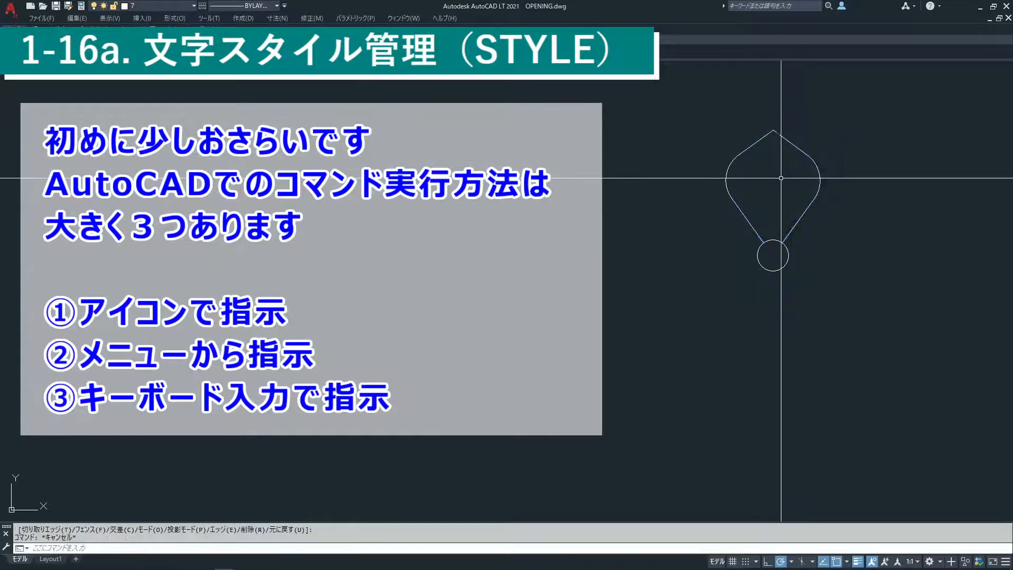
- Draw a short vertical line from the top of the small circle up into the petal
type("l")
key("Return")
left_click(772, 240)
left_click(772, 205)
key("Return")
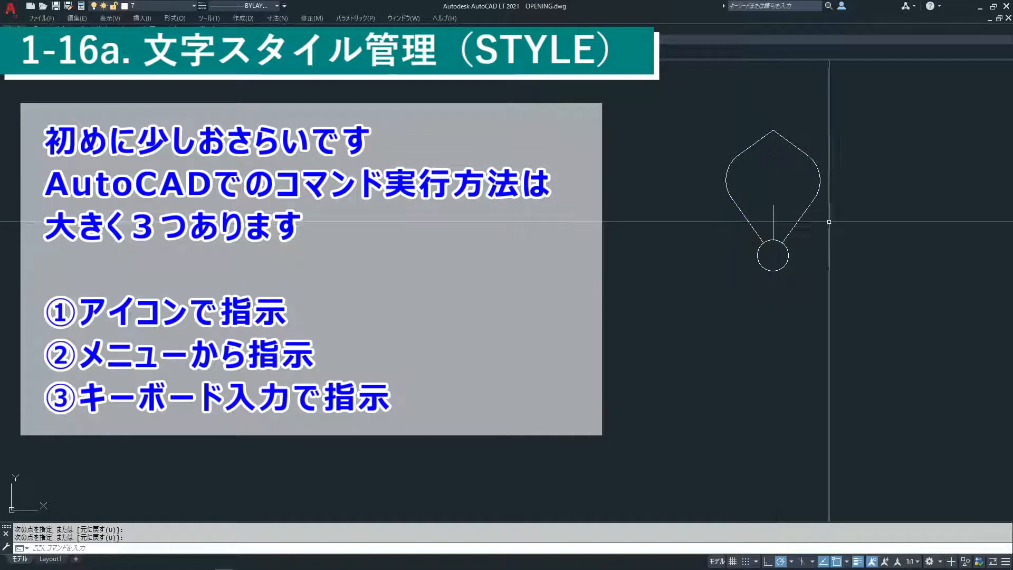
key("Escape")
- Create a polar array of the petal and its inner line around the small circle's centre, with 5 items
type("ar")
key("Return")
left_click(856, 128)
left_click(688, 210)
key("Return")
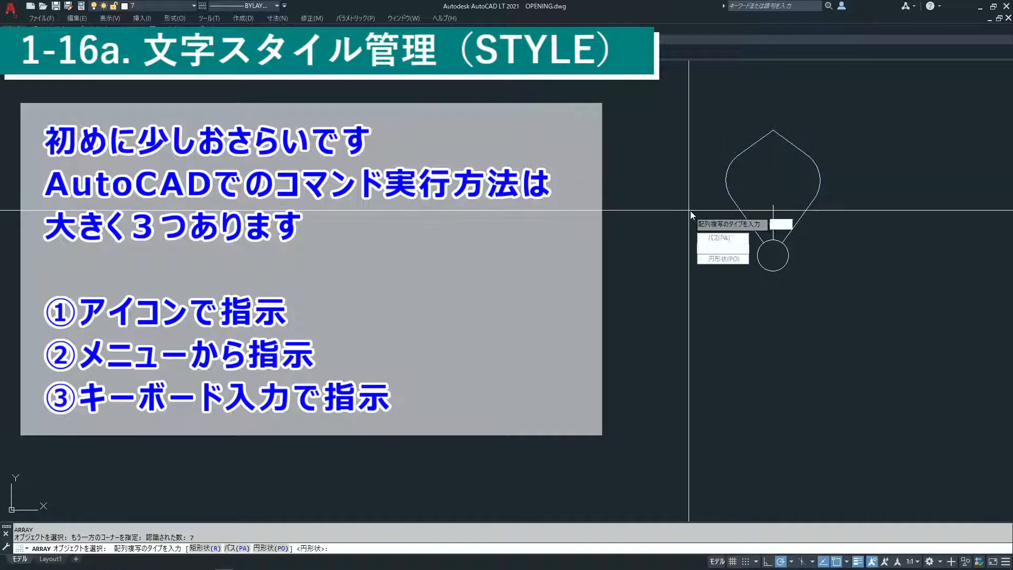
key("Return")
left_click(773, 255)
type("i")
key("Return")
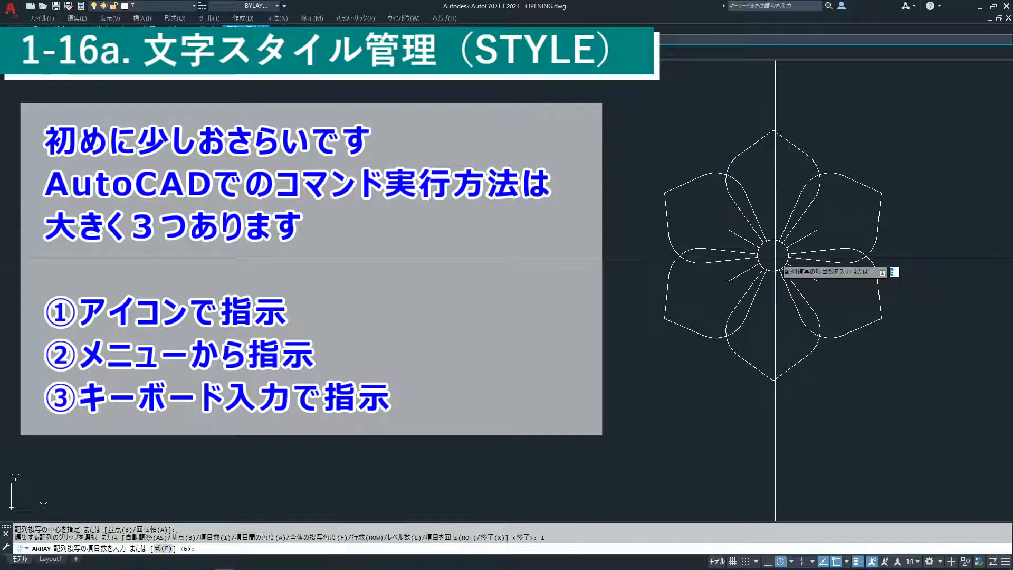
type("5")
key("Return")
key("Return")
- Draw a 6-sided inscribed polygon centred on the flower, with a vertex just above the top petal's tip
type("z")
key("Return")
key("Return")
left_click_drag(751, 182, 751, 200)
key("Escape")
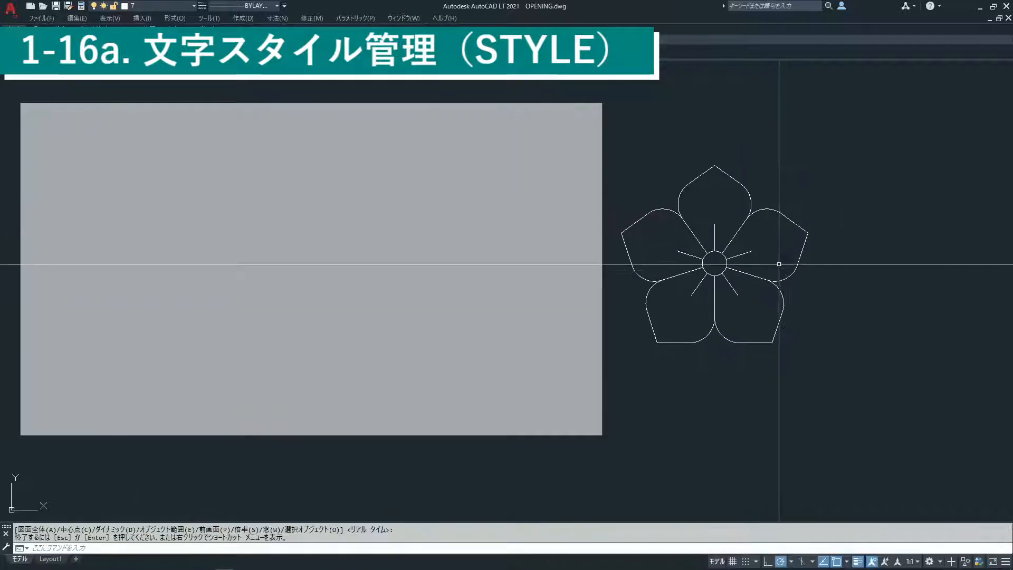
left_click(243, 19)
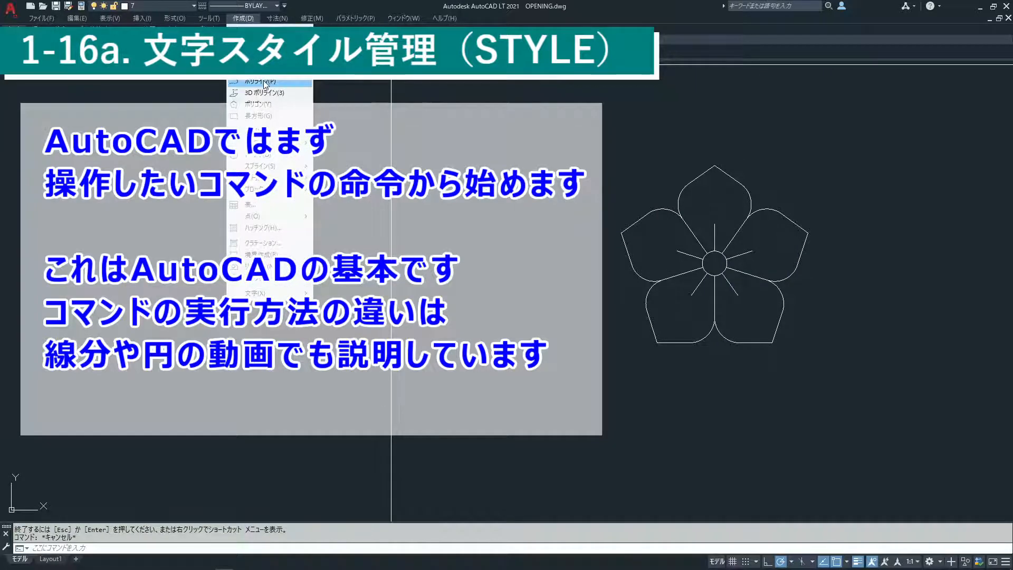
left_click(261, 104)
type("6")
key("Return")
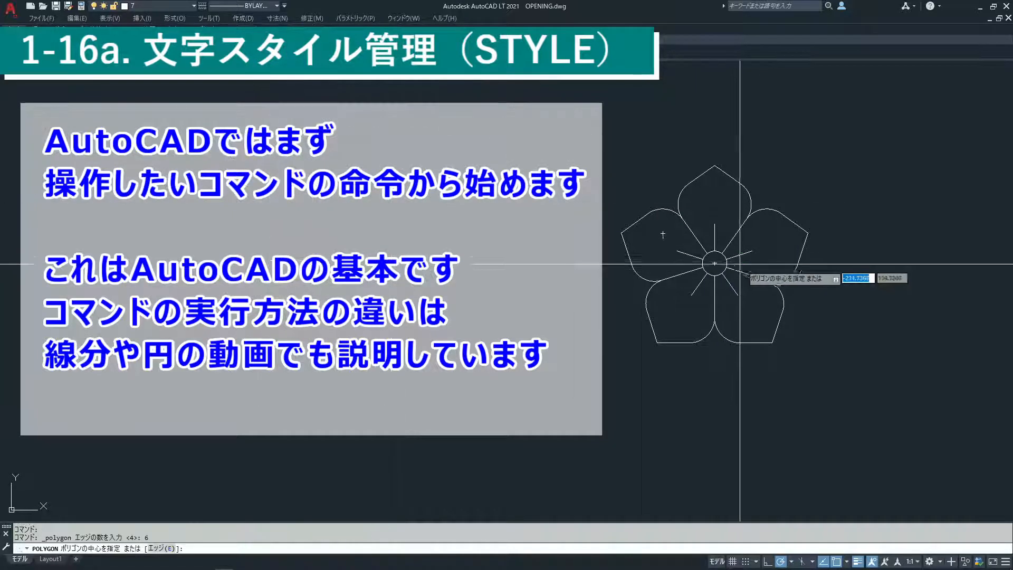
left_click(714, 262)
key("Return")
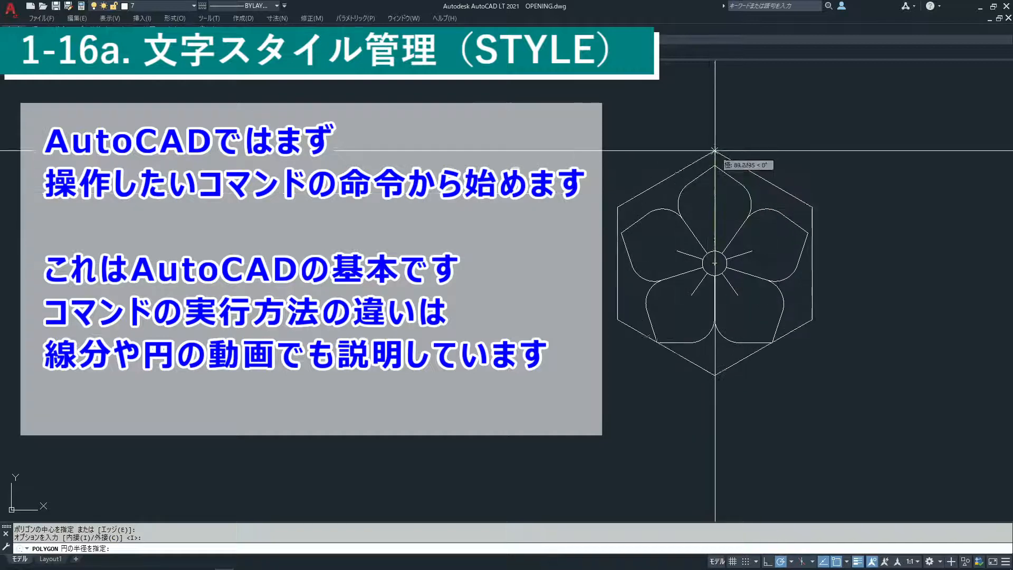
left_click(714, 143)
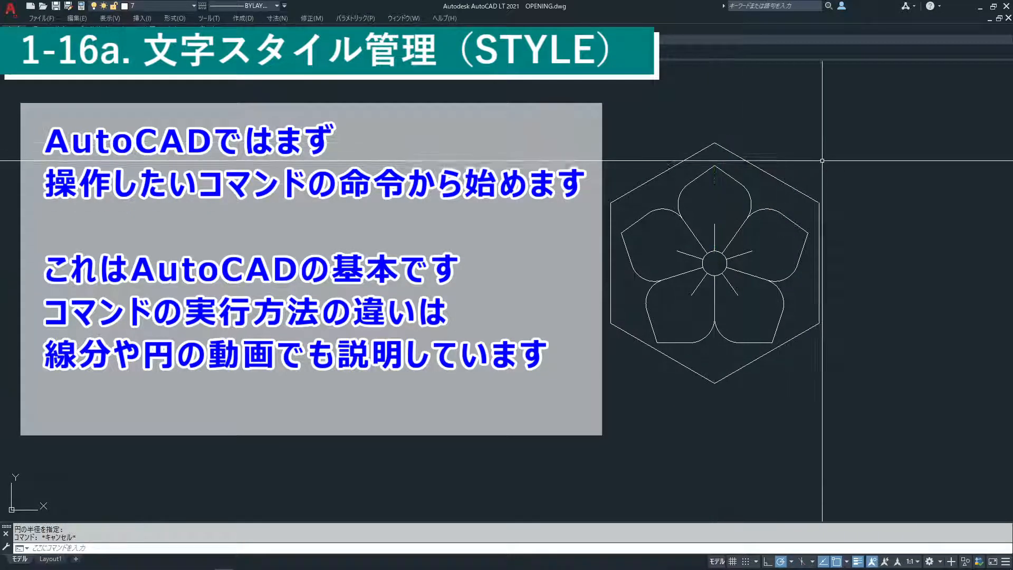
- Offset the hexagon outward by 5.66, and offset the new hexagon outward by a picked distance of about 28.4
type("o")
key("Return")
left_click(819, 263)
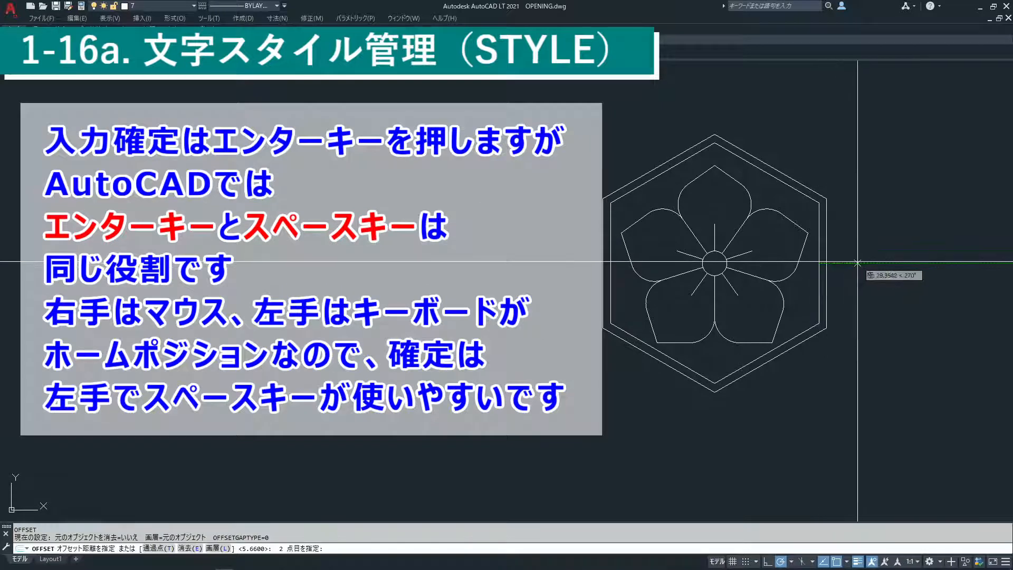
left_click(857, 262)
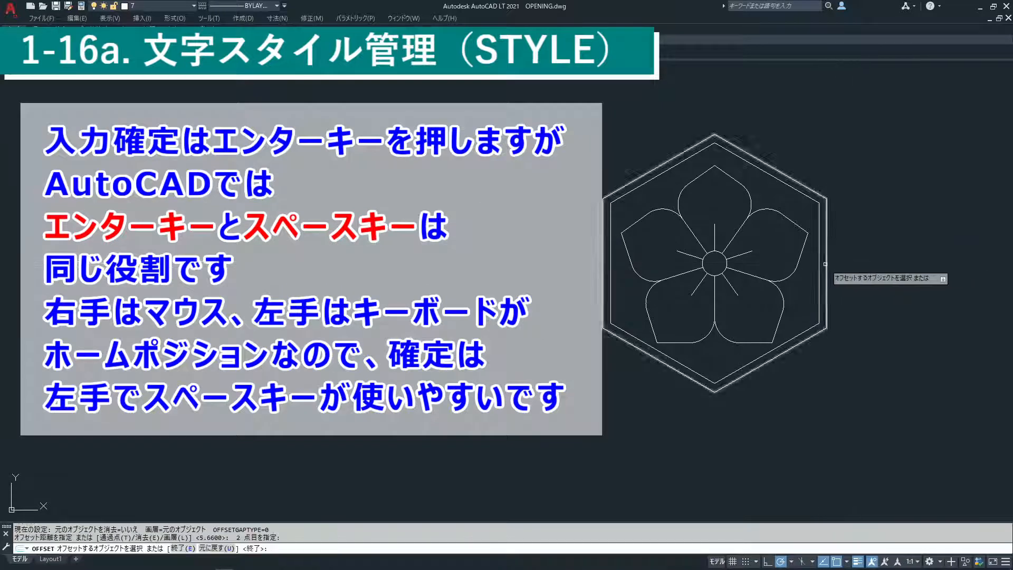
left_click(825, 263)
left_click(854, 259)
key("Escape")
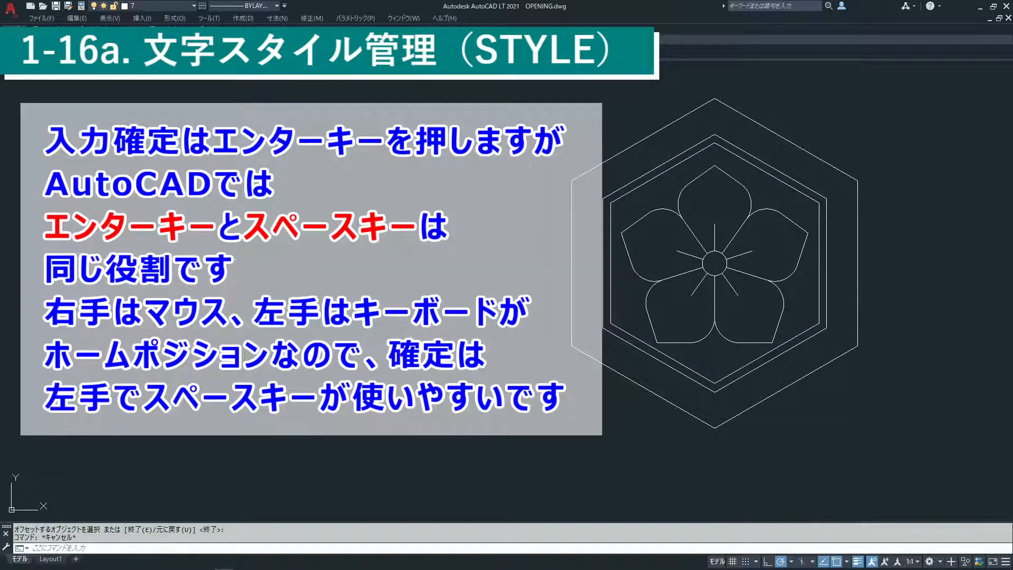
- Start a hatch, open its settings and pick the band between the two outermost hexagons as the hatch area
type("h")
key("space")
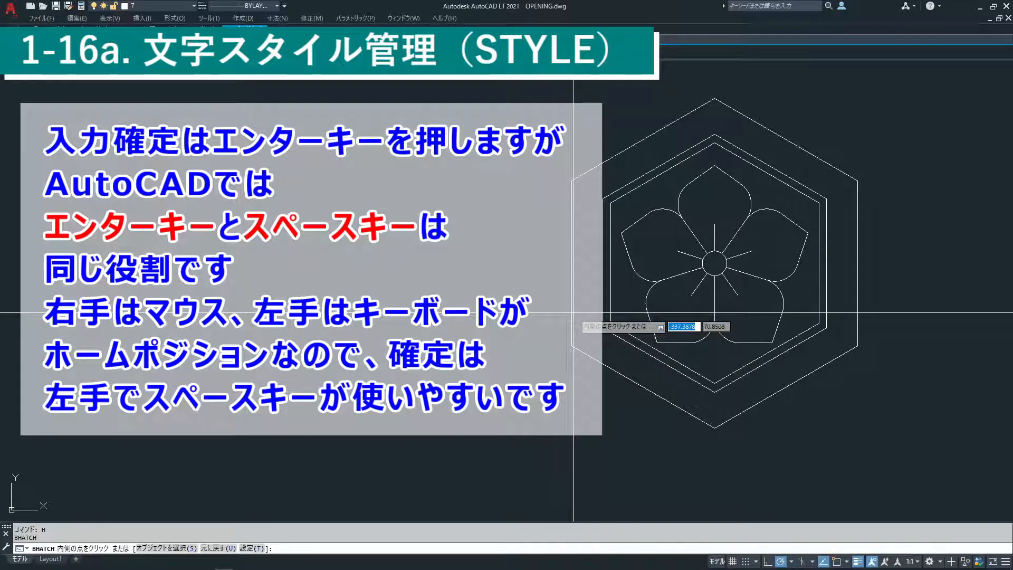
type("t")
key("space")
left_click(645, 153)
key("Escape")
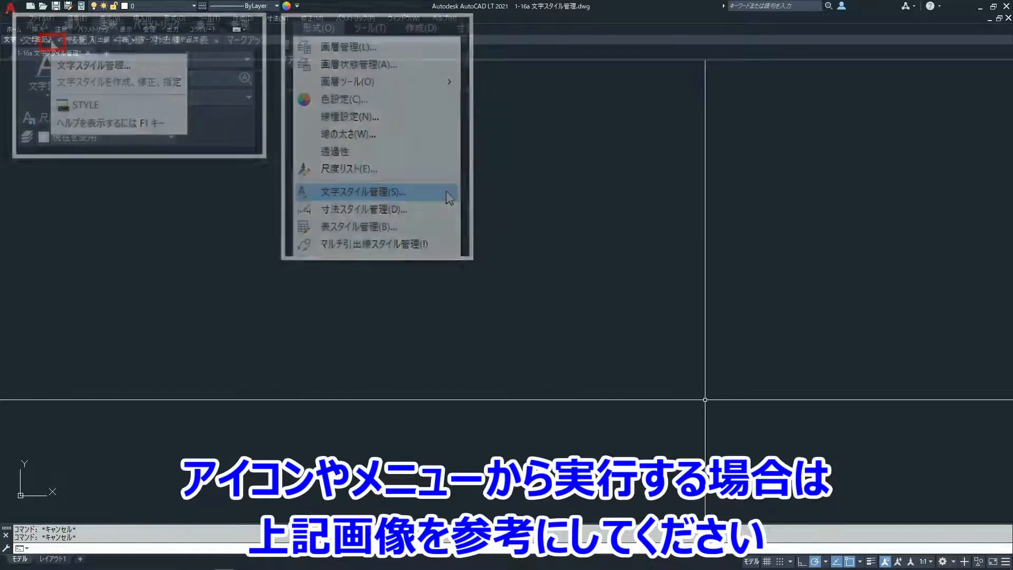
- Open the text style manager with the STYLE command and create a new text style named SS1
type("ST")
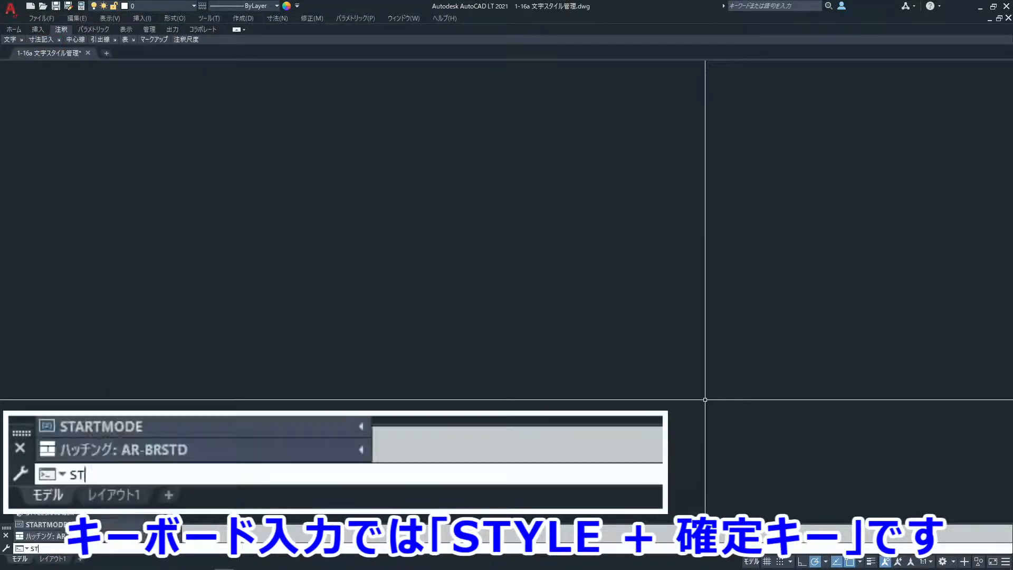
type("YLE")
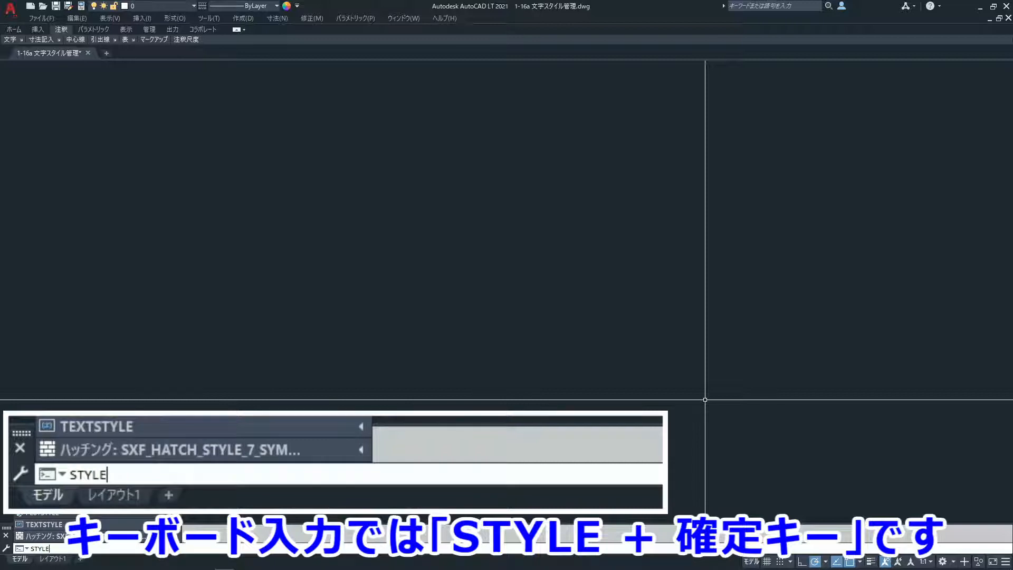
key("Return")
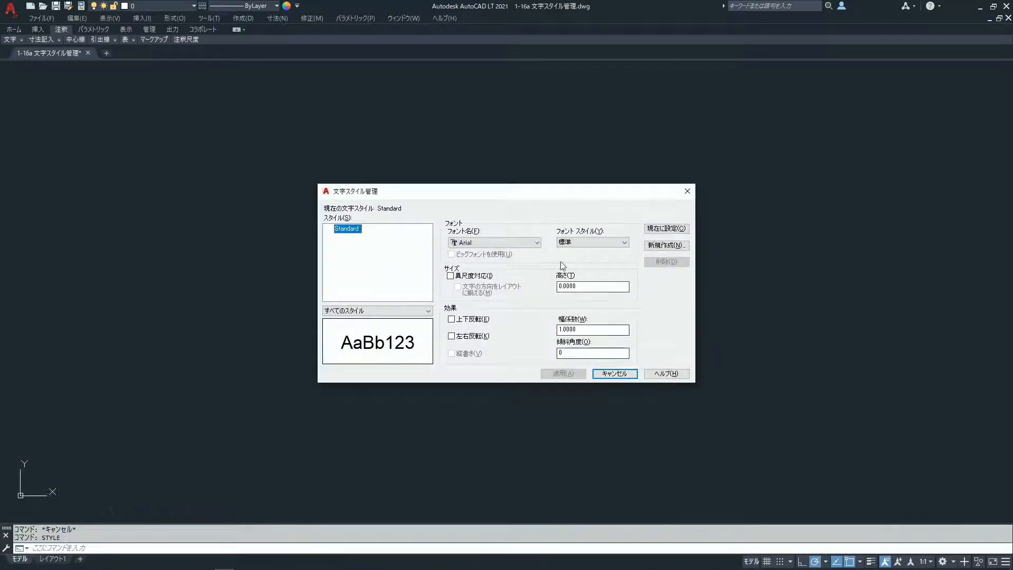
left_click_drag(531, 194, 800, 191)
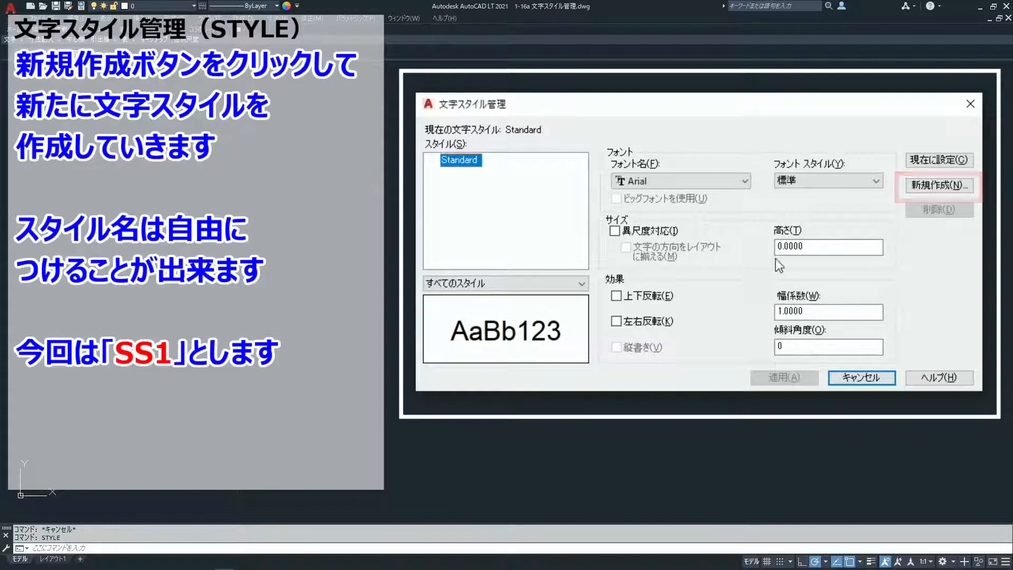
left_click(936, 185)
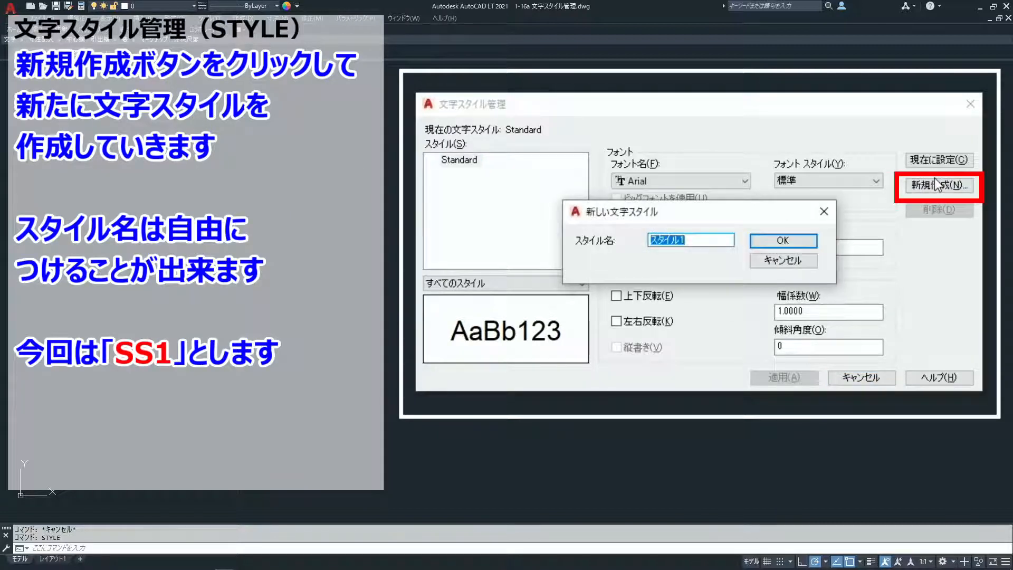
type("SS1")
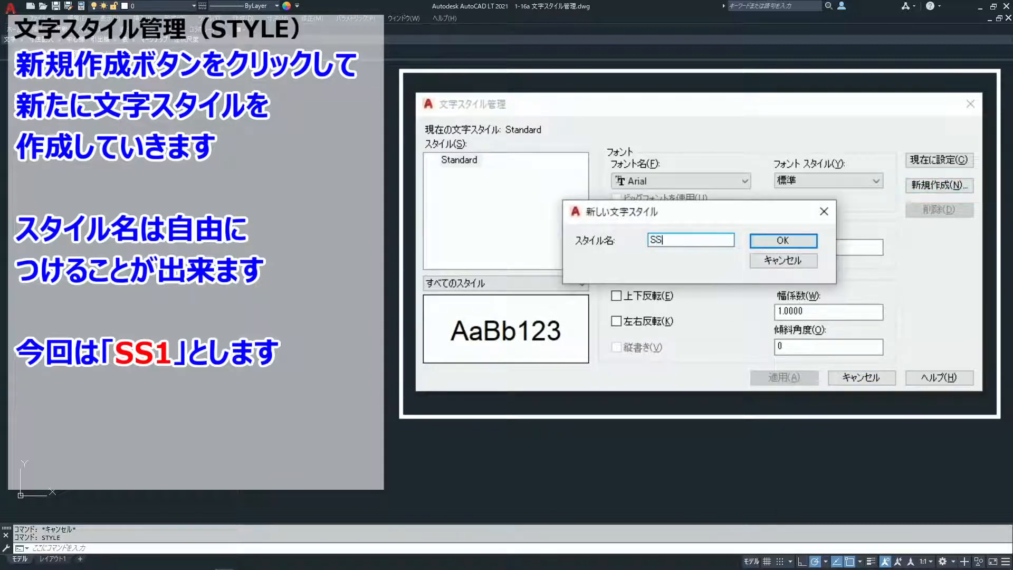
left_click(790, 240)
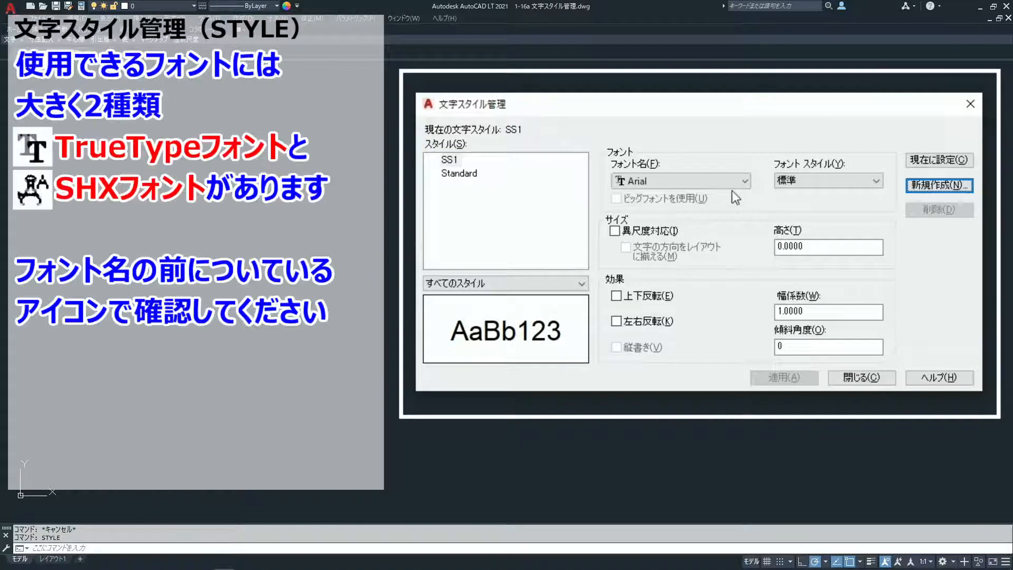
- Set the SS1 style's font to romans.shx and enable big fonts, using bigfont.shx
left_click(733, 182)
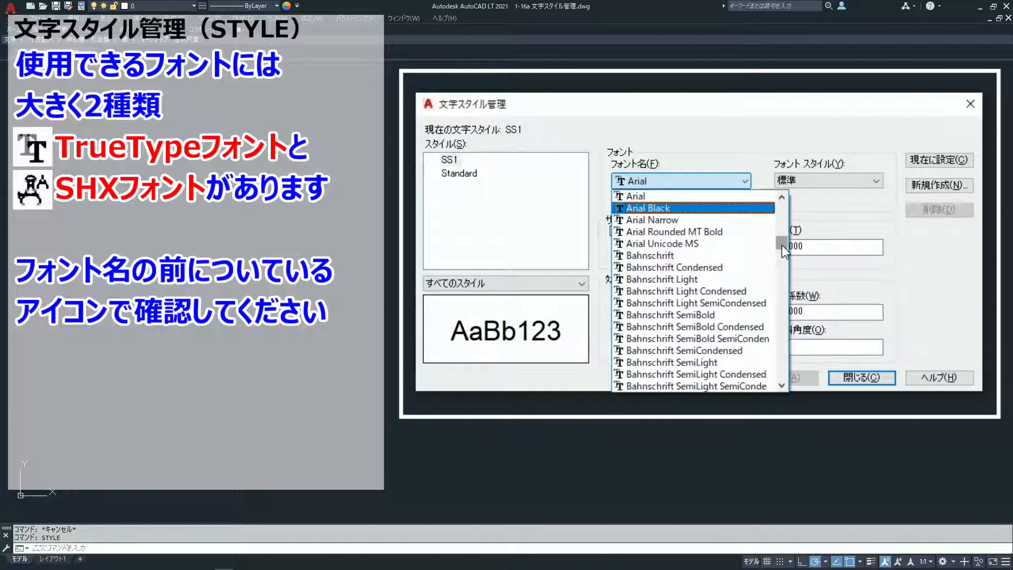
left_click_drag(782, 245, 780, 345)
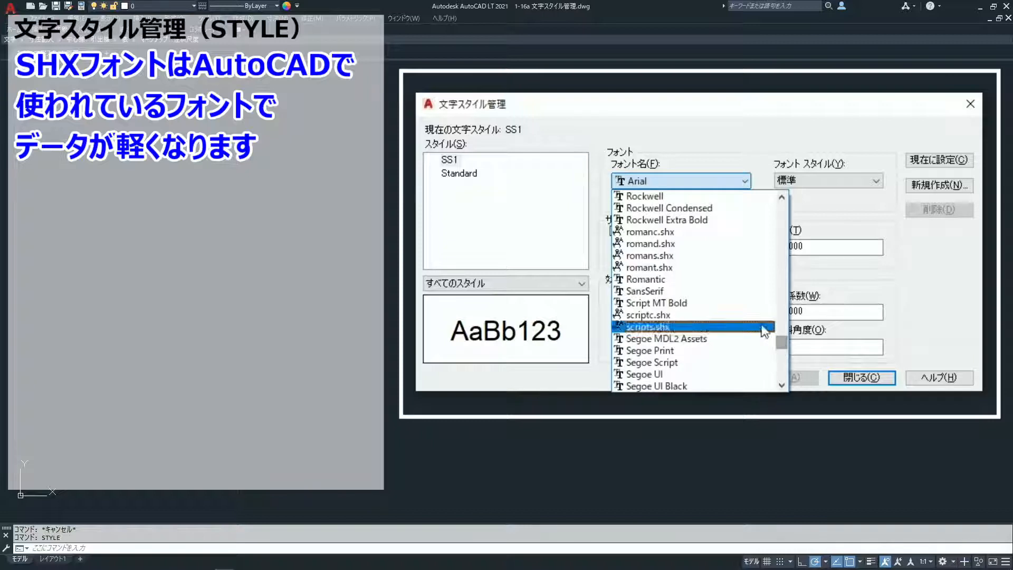
left_click(711, 256)
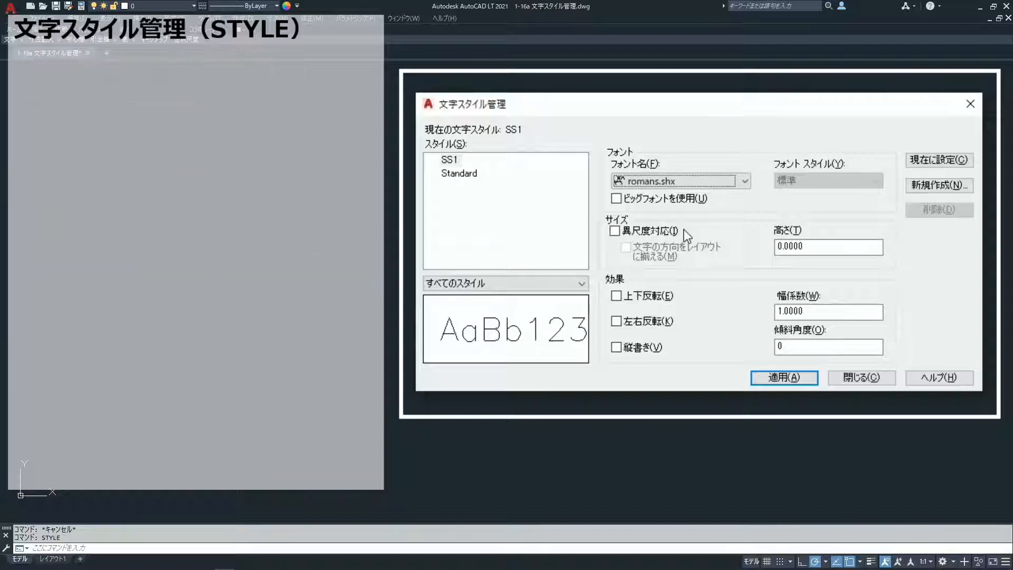
left_click(685, 200)
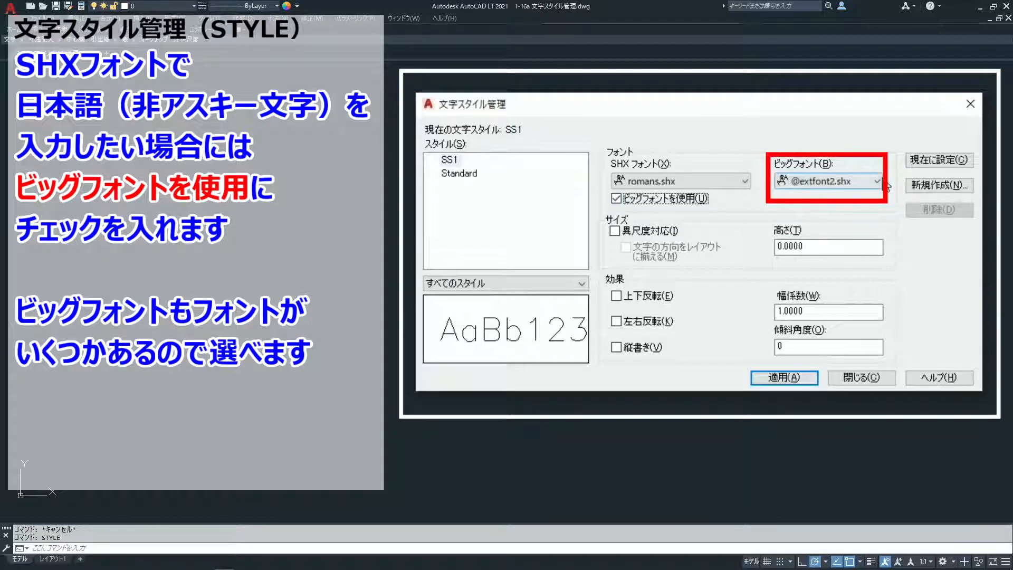
left_click(877, 181)
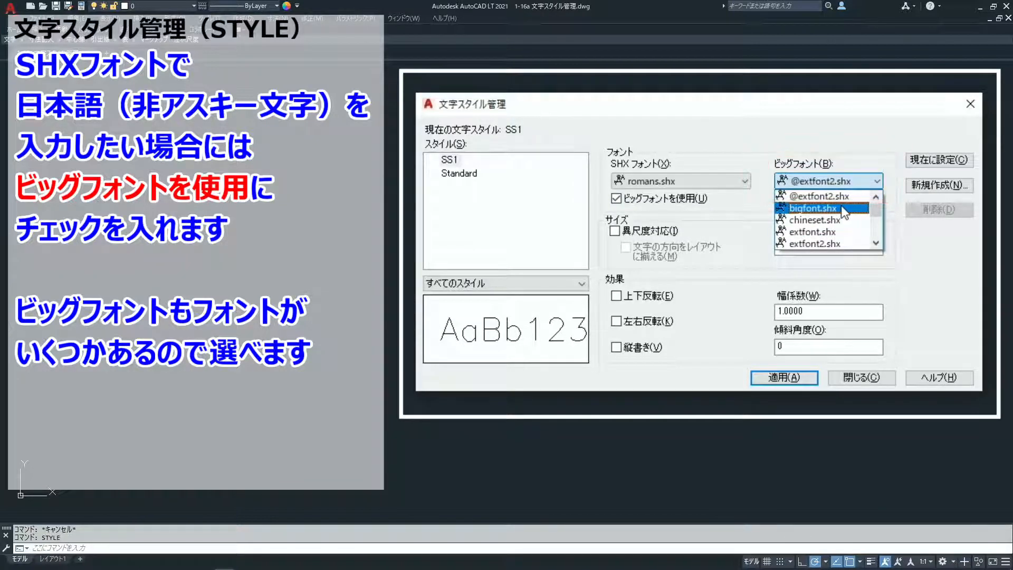
left_click(841, 209)
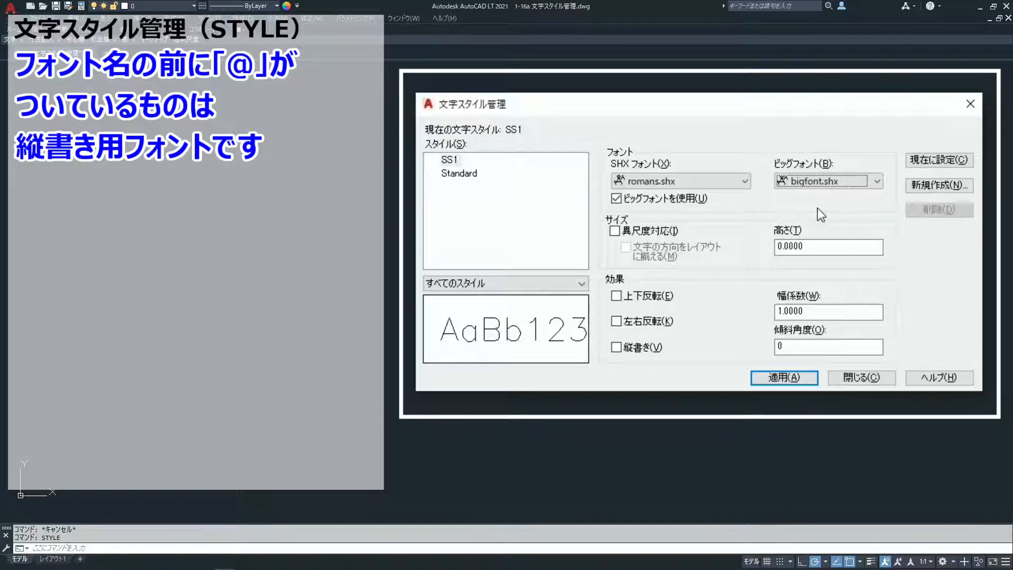
- Set the SS1 style's text height to 3 and width factor to .8, and apply the changes
left_click_drag(844, 247, 751, 245)
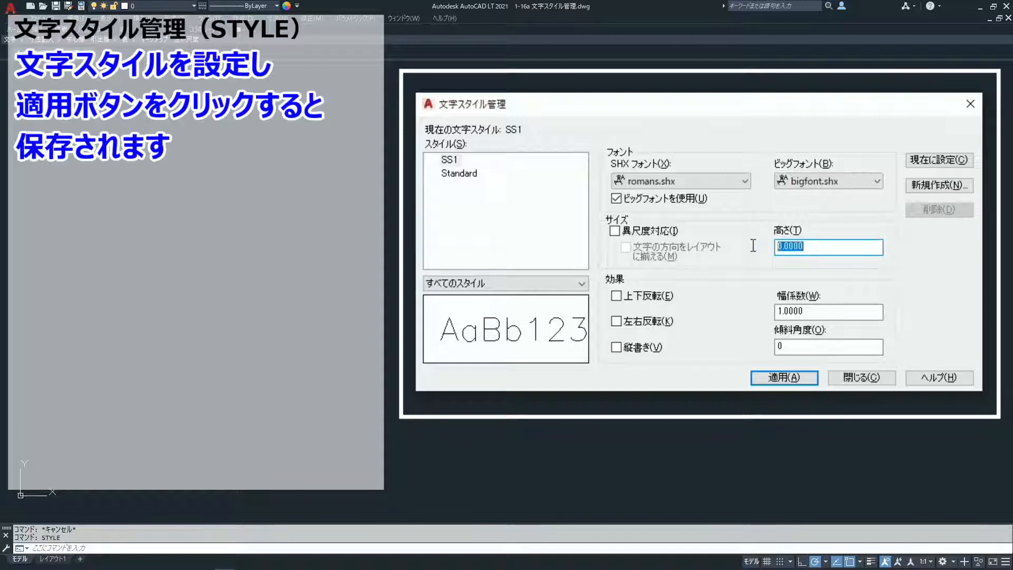
type("3")
left_click_drag(806, 311, 717, 308)
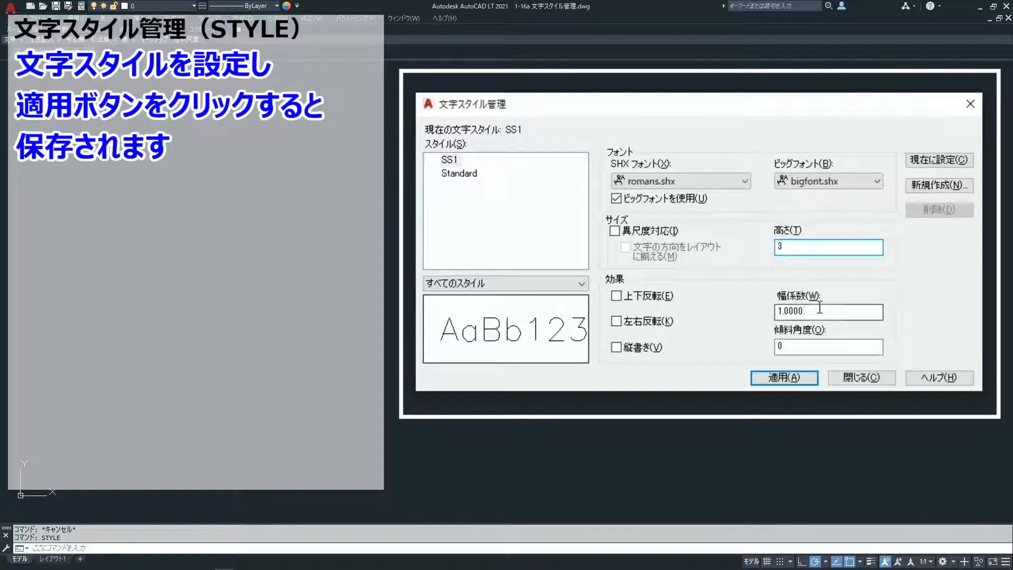
type(".8")
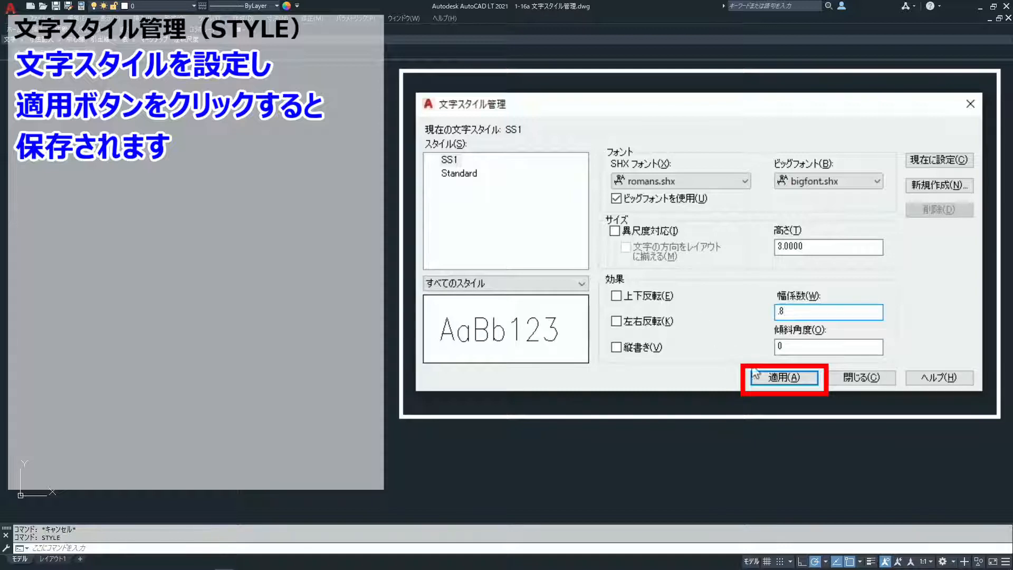
left_click(777, 376)
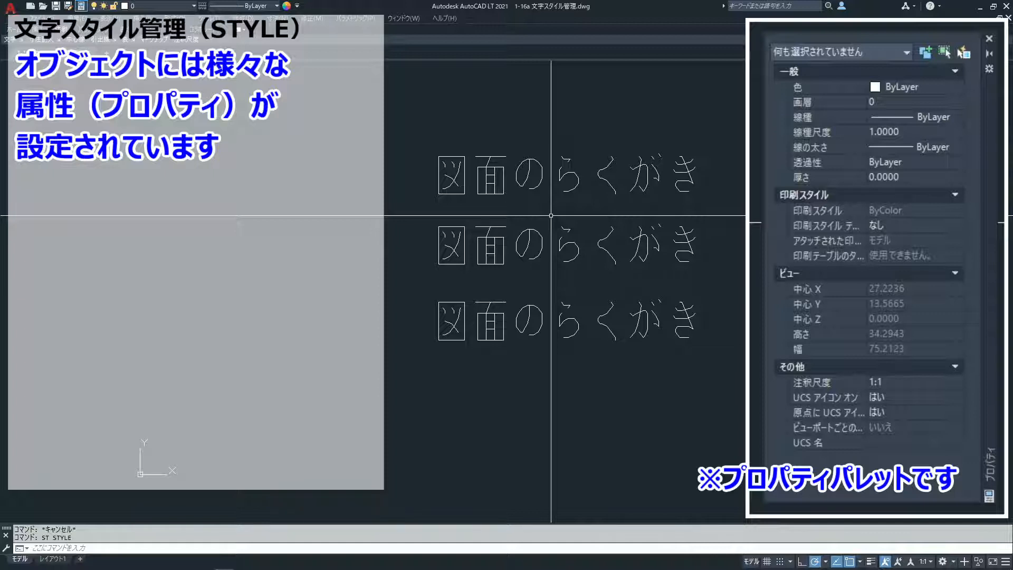
- Set the height of the topmost 図面のらくがき text object to 1.5 in its properties
left_click(578, 179)
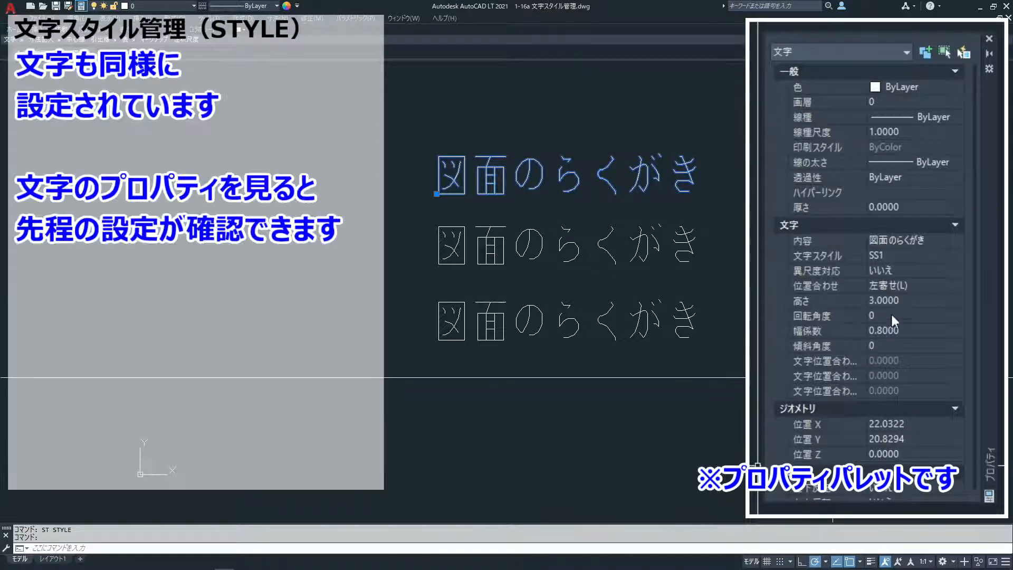
left_click(912, 300)
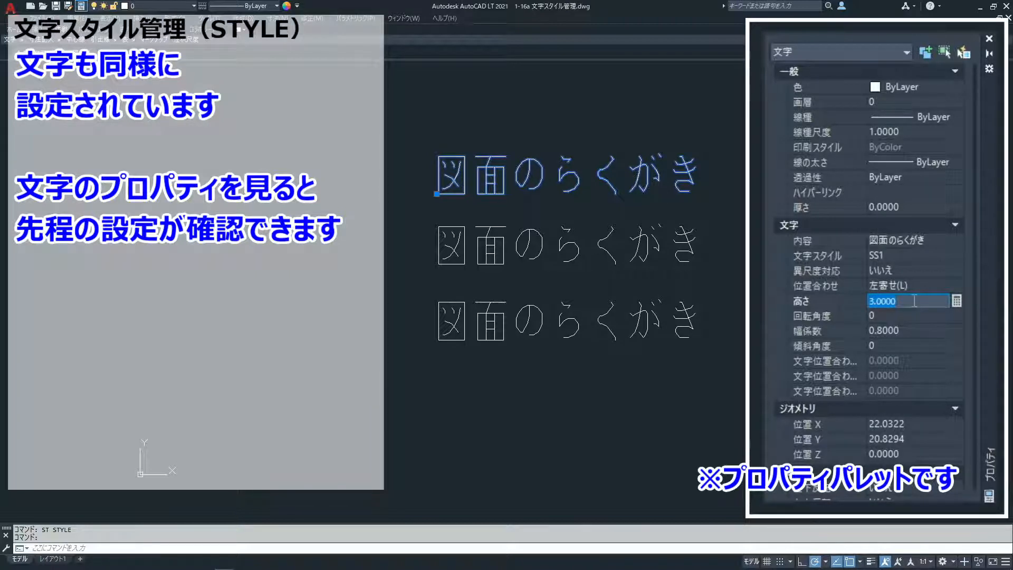
type("1.5")
key("Tab")
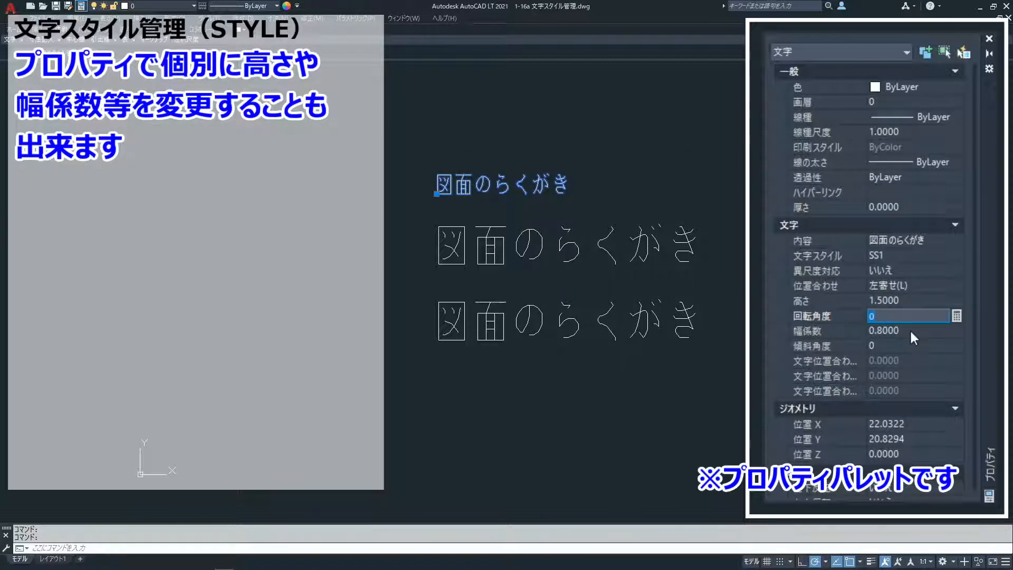
- Set the topmost text's width factor to .5 and its oblique angle to 25, and deselect it
key("Tab")
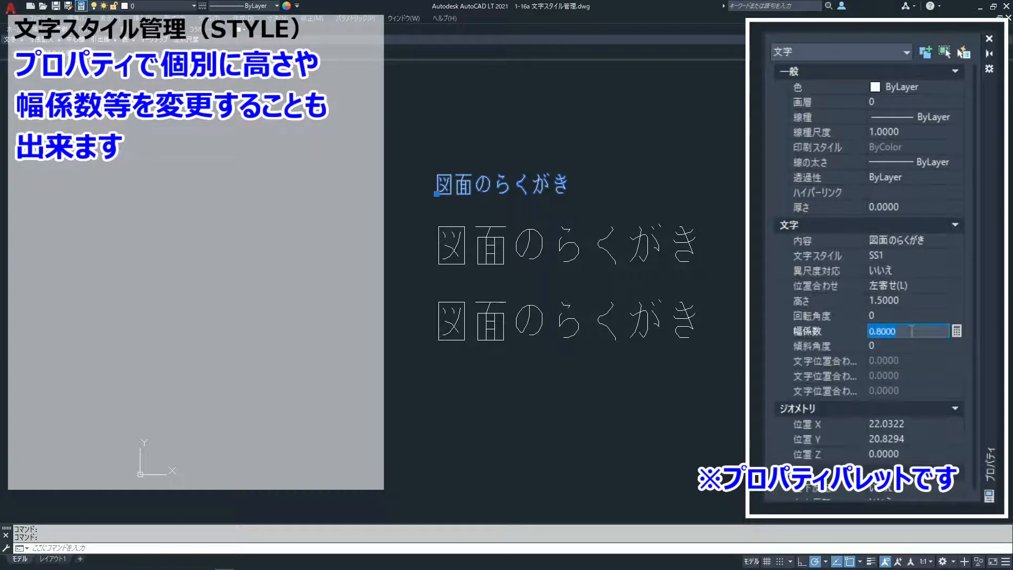
type(".5")
key("Tab")
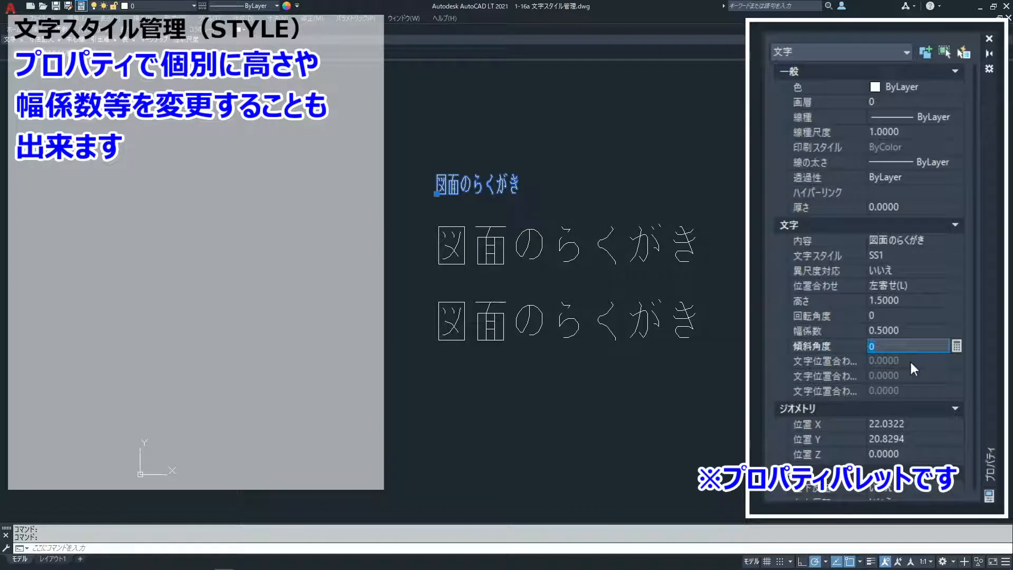
type("25")
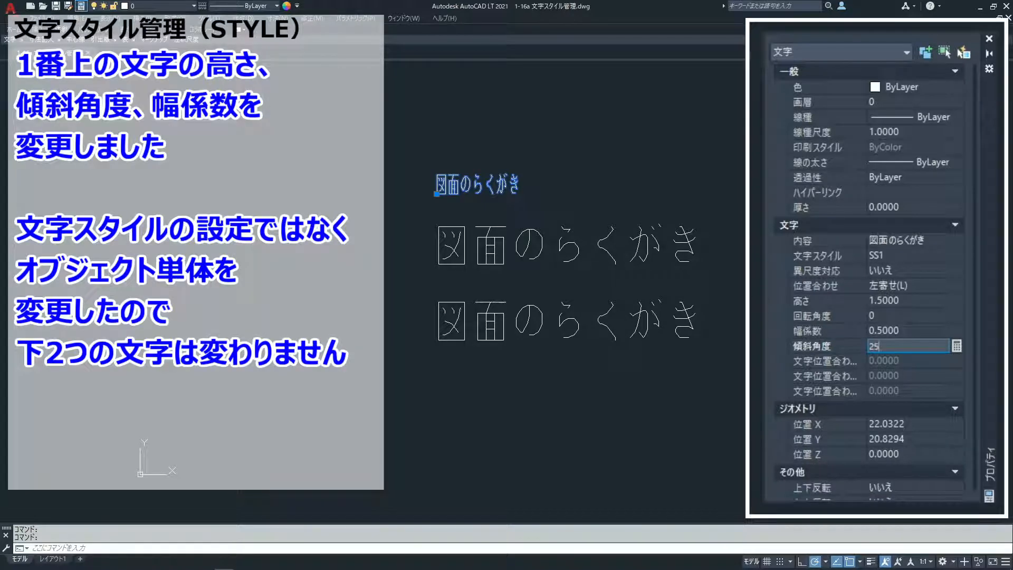
key("Tab")
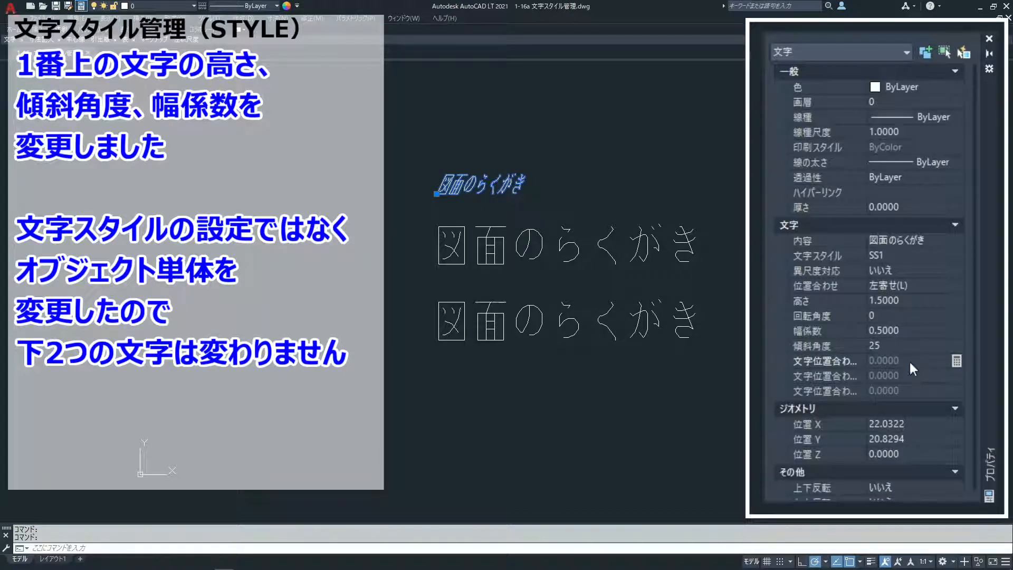
key("Escape")
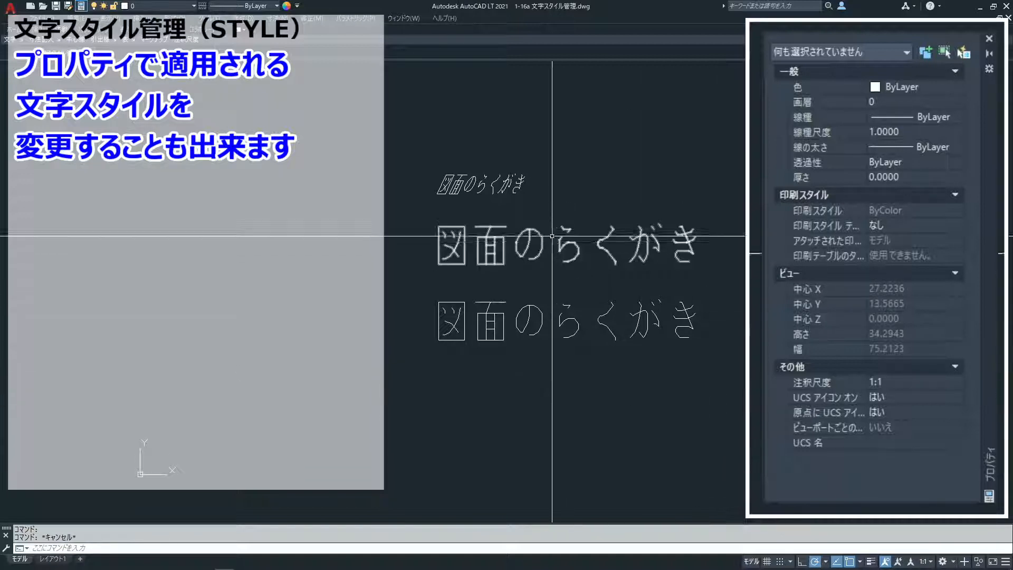
- Change the topmost text's style to ST1 in its properties and deselect it
left_click(519, 180)
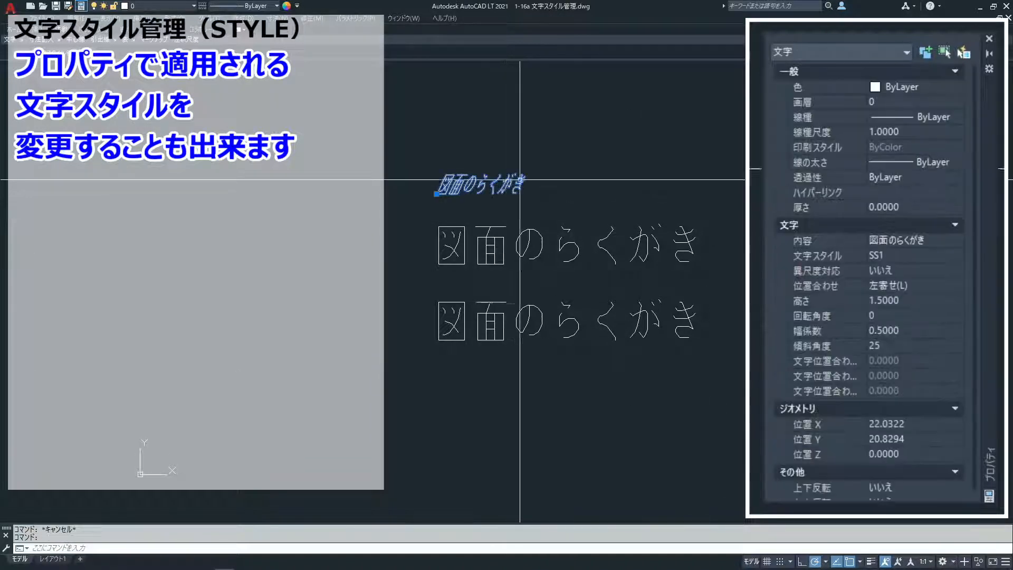
left_click(948, 255)
left_click(957, 256)
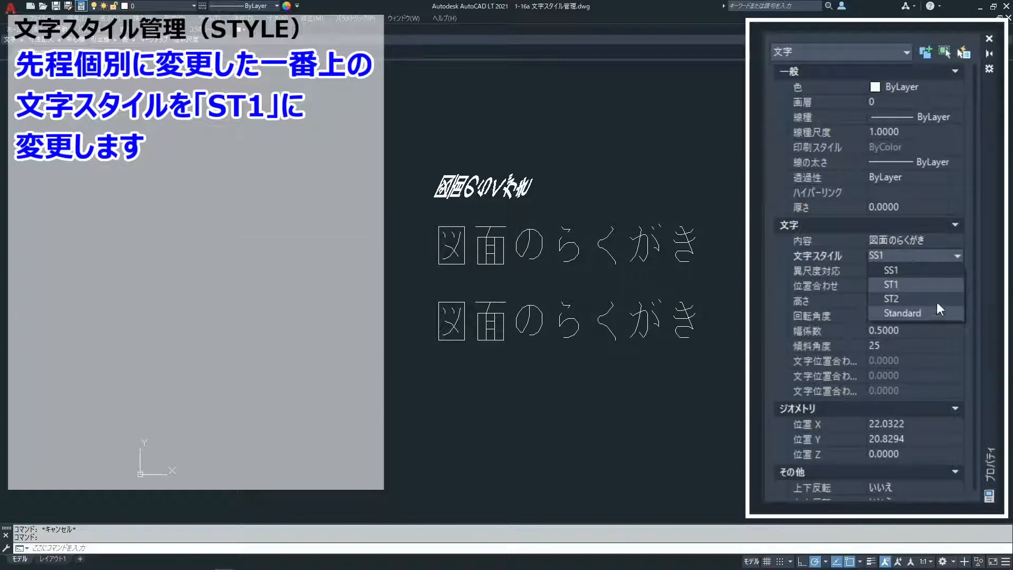
left_click(944, 285)
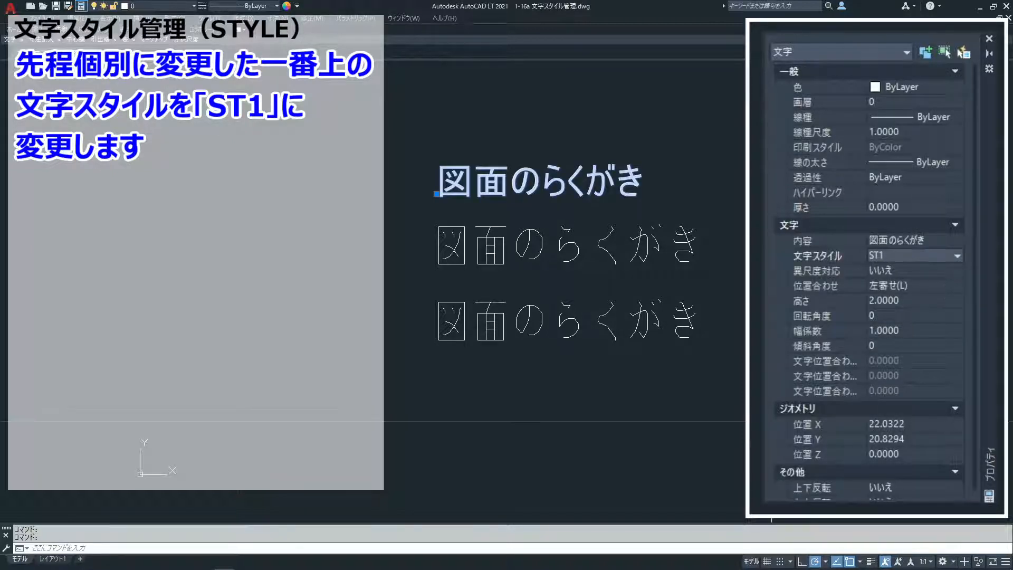
key("Escape")
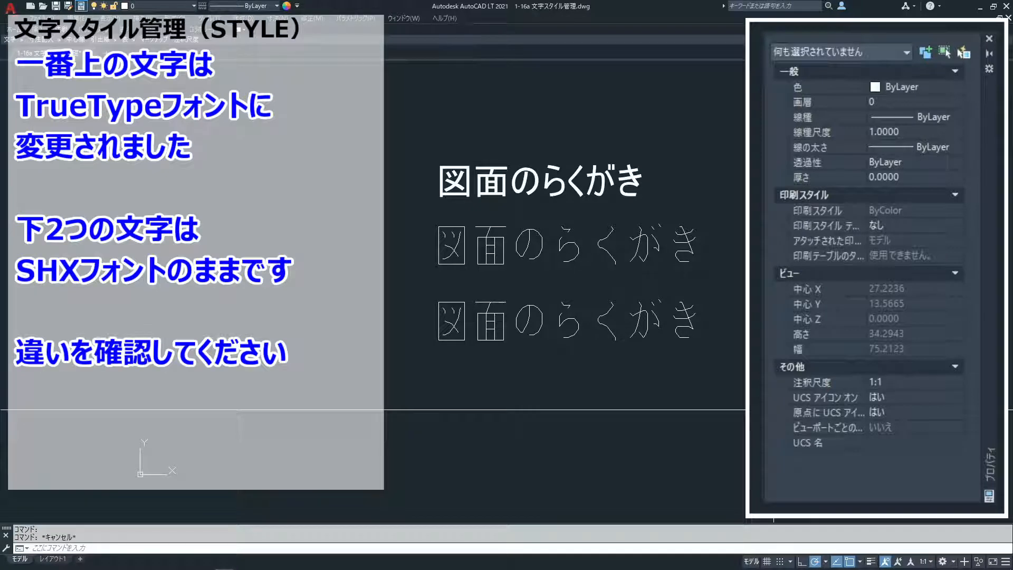
- Change the bottommost text's style to ST2 in its properties and deselect it
left_click(684, 322)
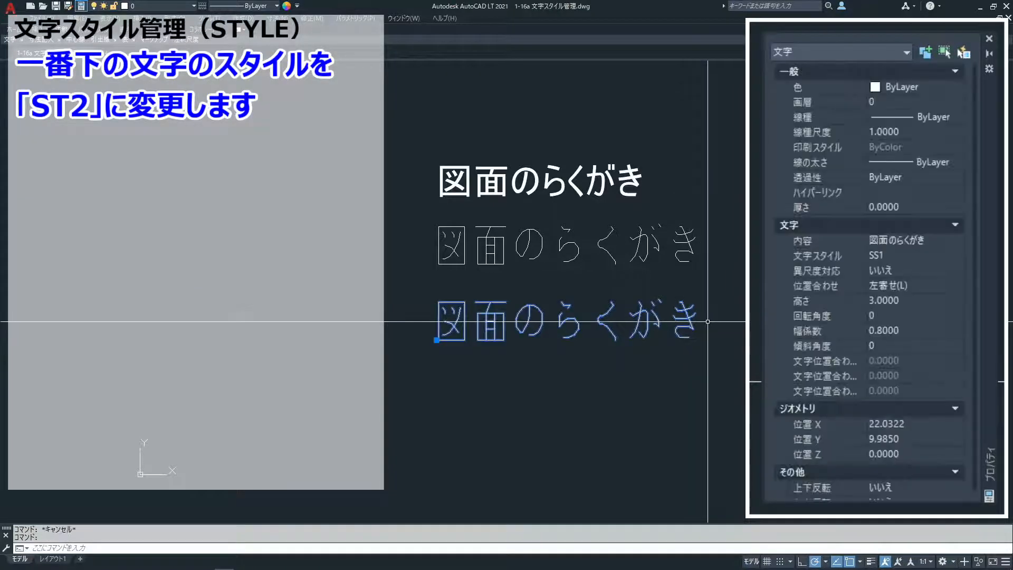
left_click(955, 255)
left_click(958, 257)
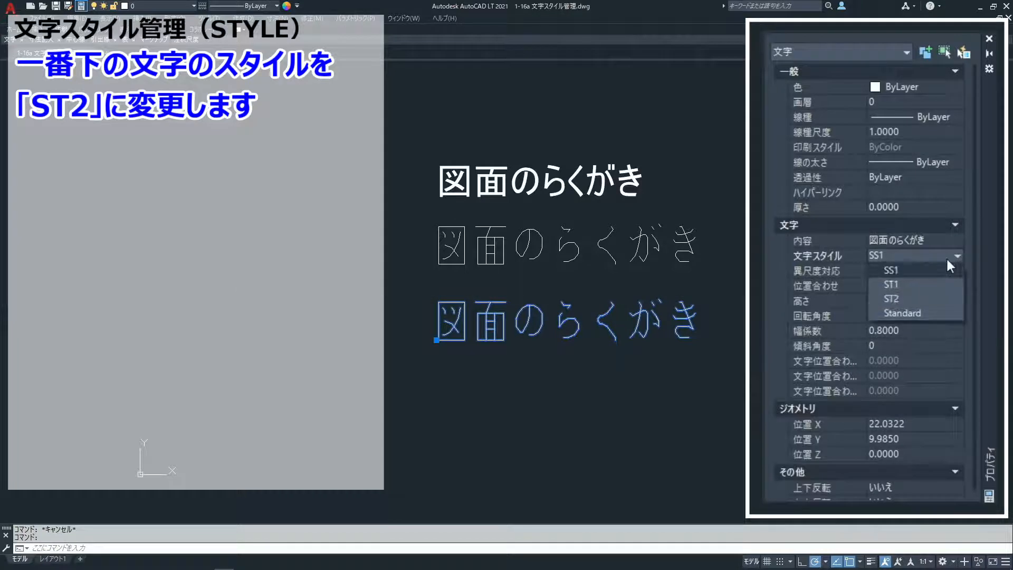
left_click(913, 299)
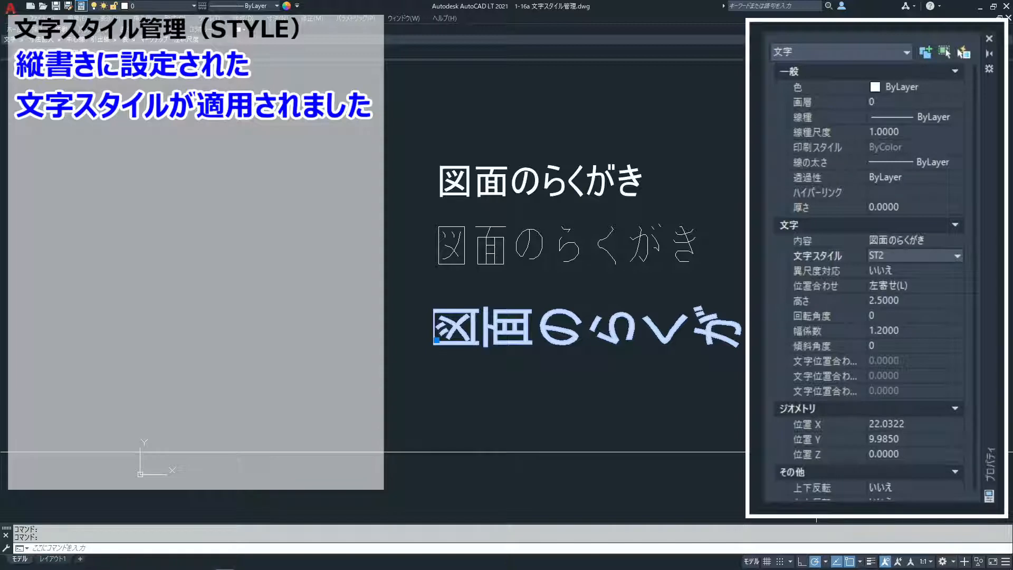
key("Escape")
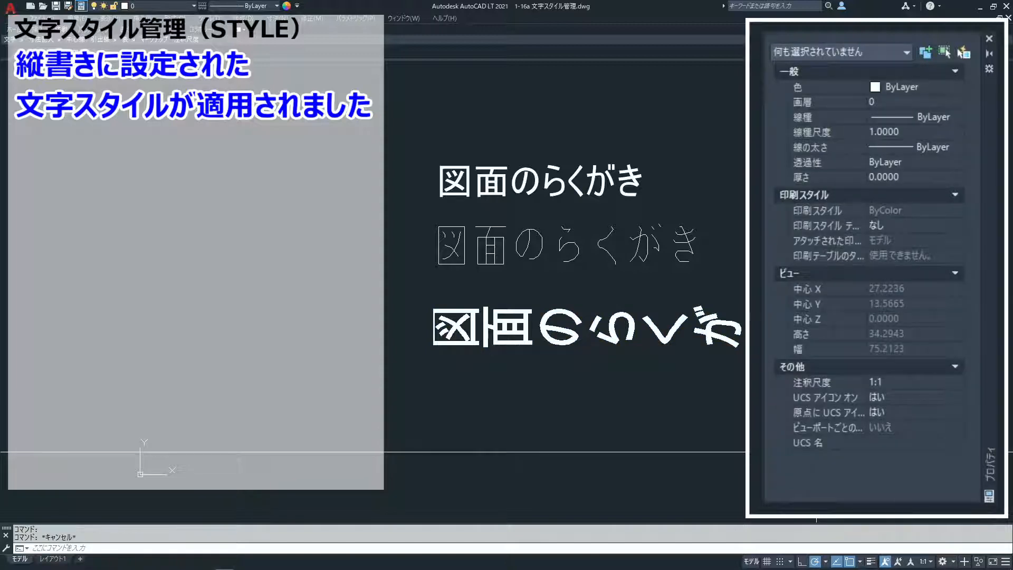